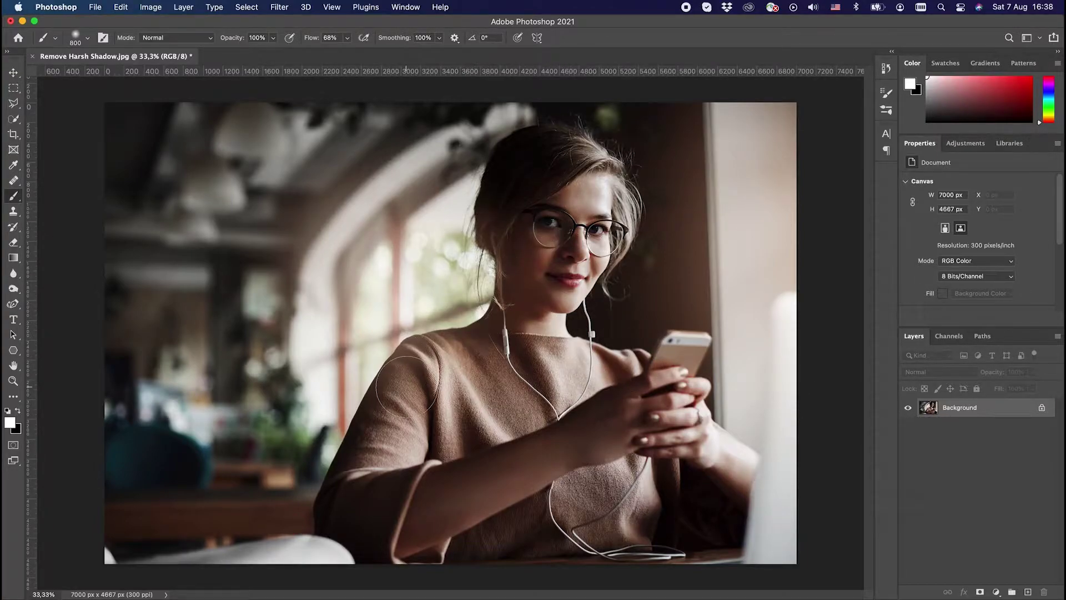
Step: Switch to the Move tool (V) in the toolbar
left_click(14, 73)
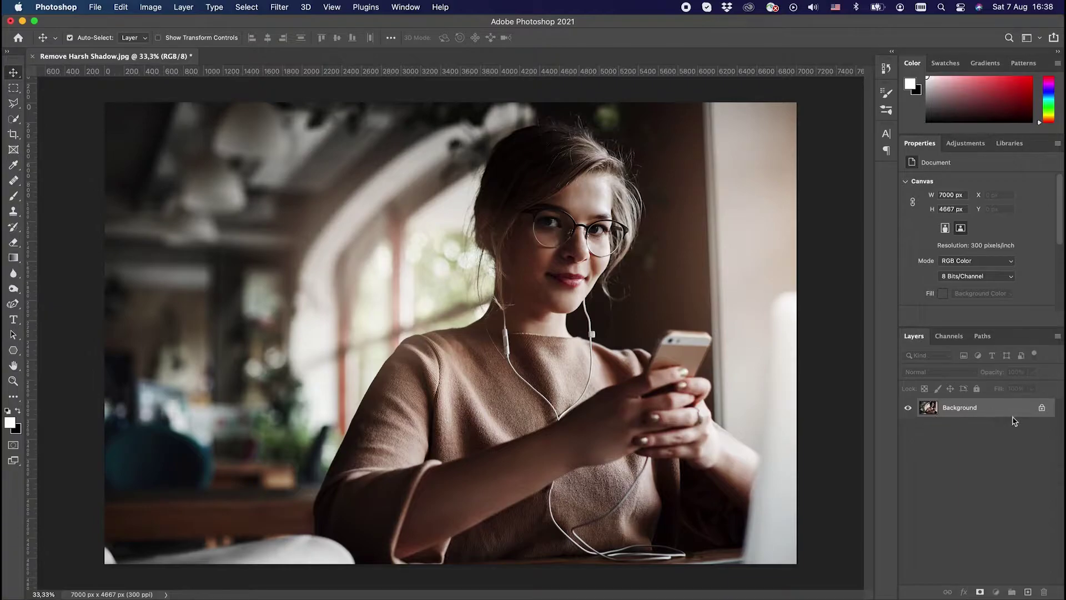
Step: Load the RGB channel from the Channels panel as a luminosity selection
left_click(952, 341)
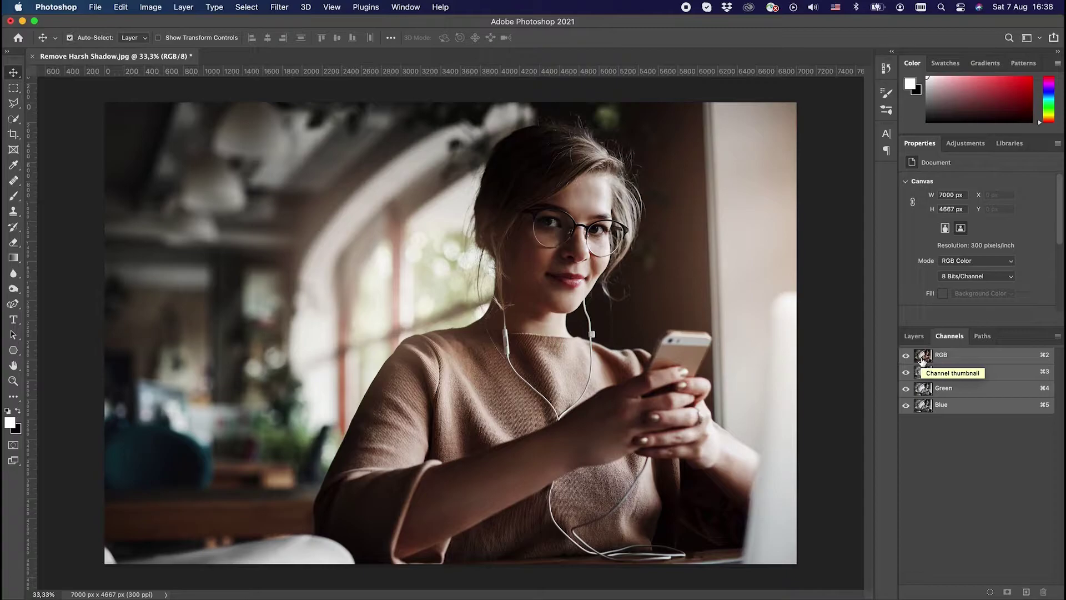
left_click(922, 360, "super")
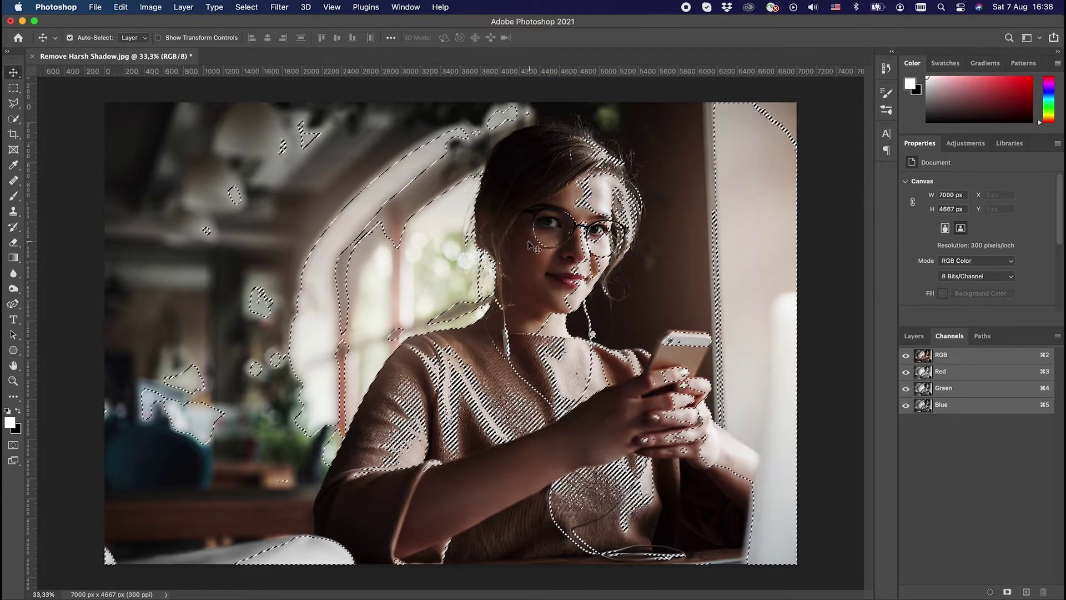
Step: Return to the Layers panel and invert the luminosity selection to cover the shadows
left_click(912, 337)
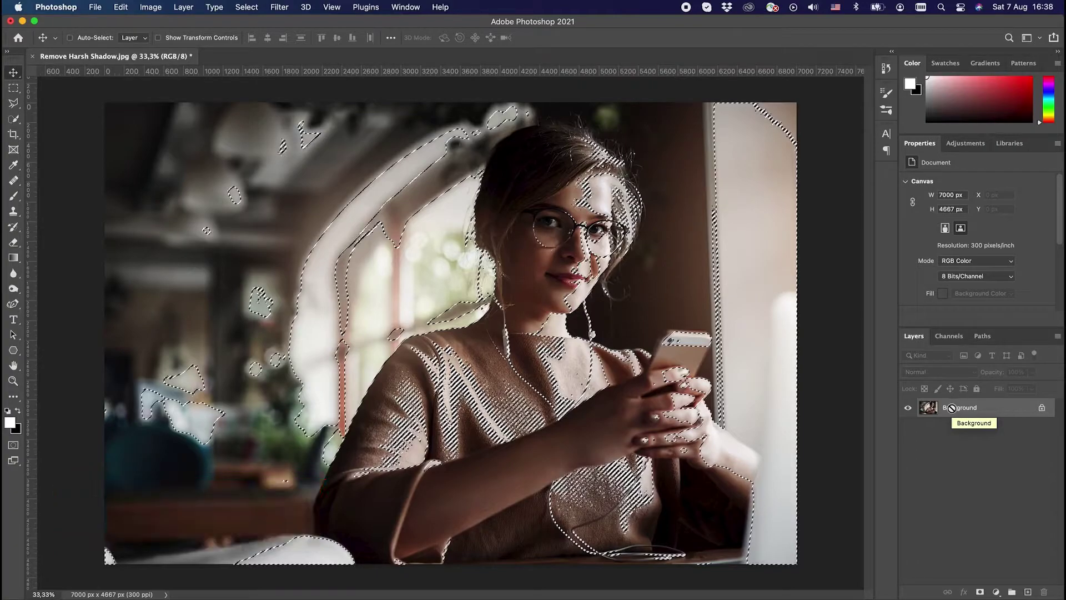
key("shift+super+i")
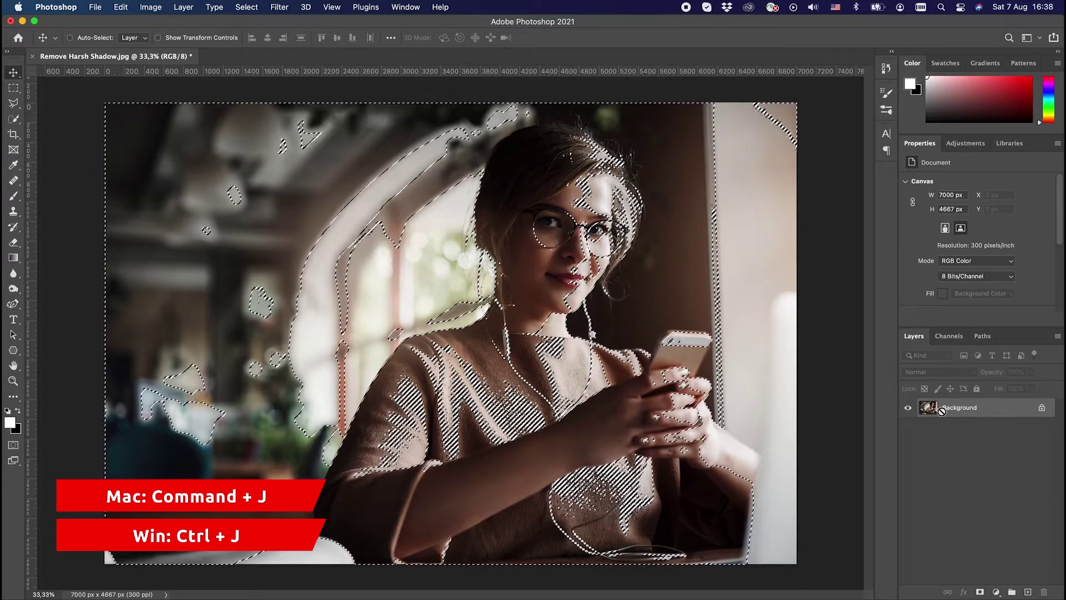
Step: Copy the shadows to Layer 1, set it to Screen, and toggle its visibility to compare
key("super+j")
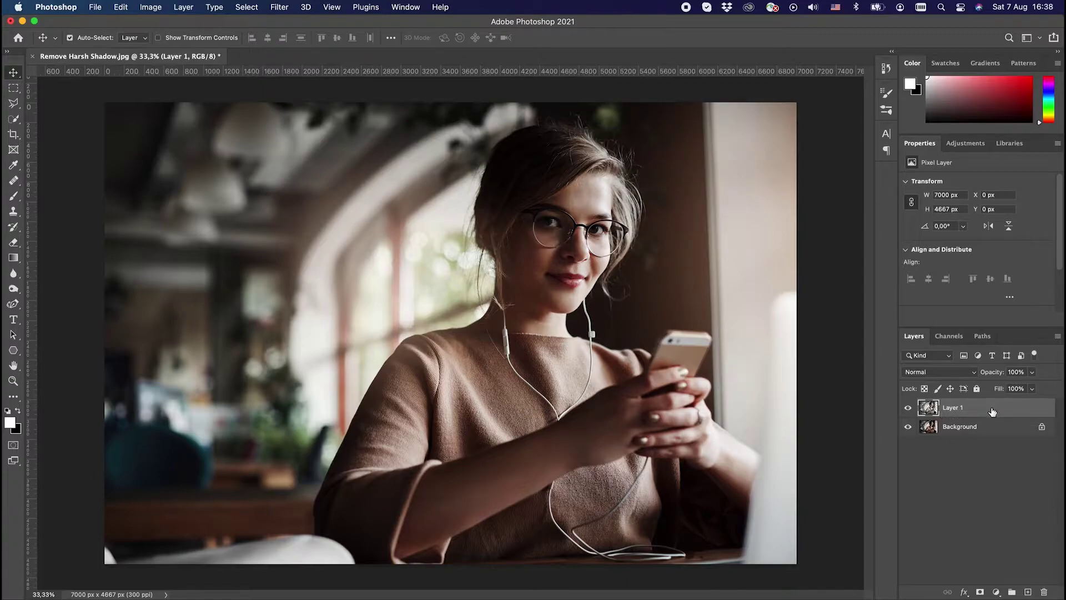
left_click(973, 373)
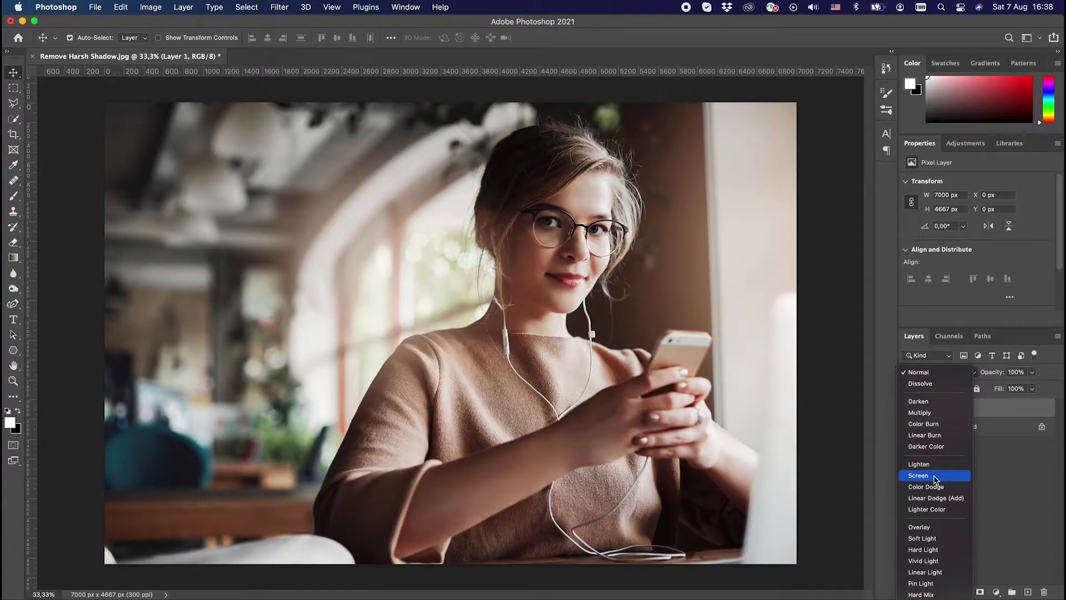
left_click(934, 476)
left_click(909, 408)
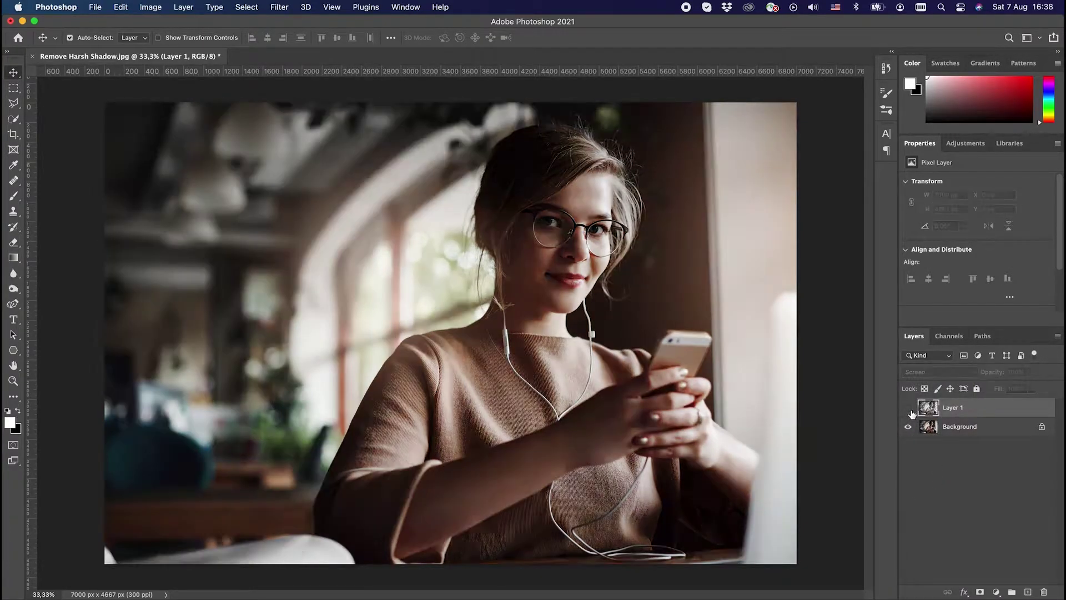
left_click(909, 408)
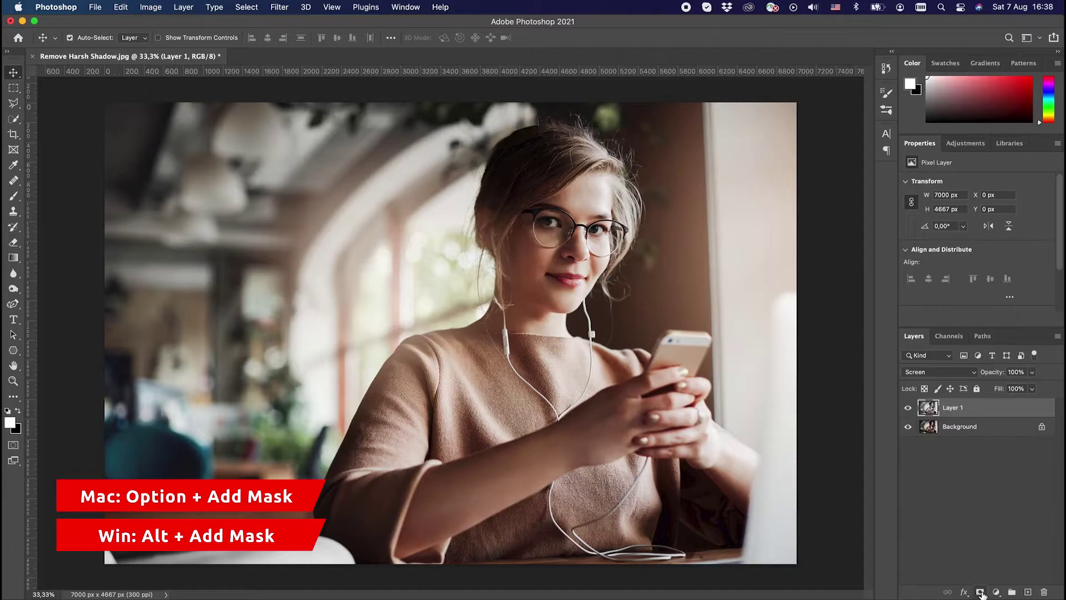
Step: Add a black, hide-all layer mask to Layer 1
left_click(980, 592, "alt")
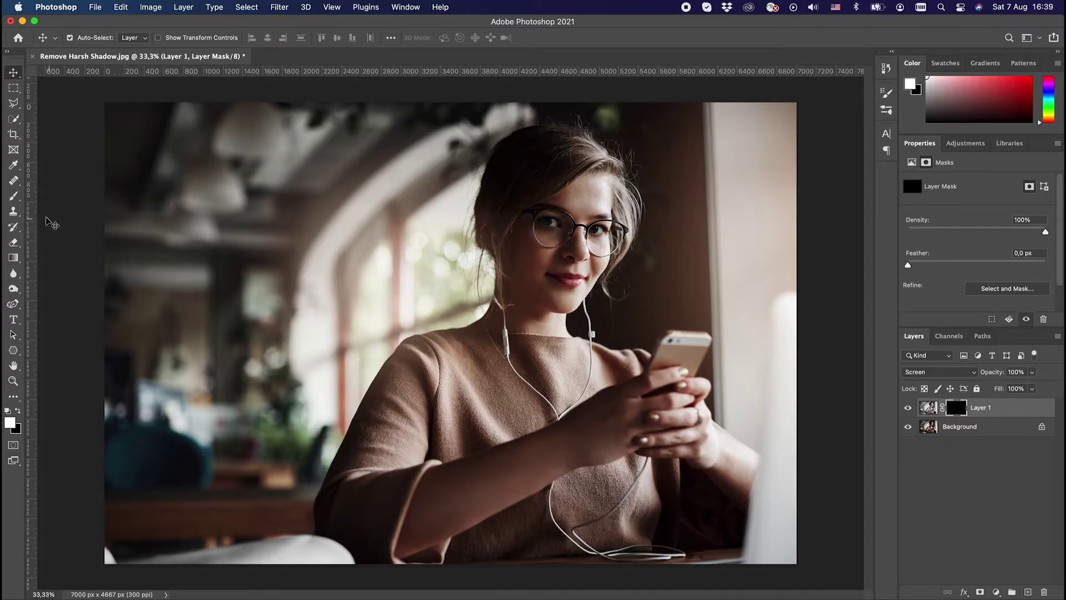
Step: Choose the Brush tool with the Soft Round preset (800 px, 0% hardness)
left_click(13, 196)
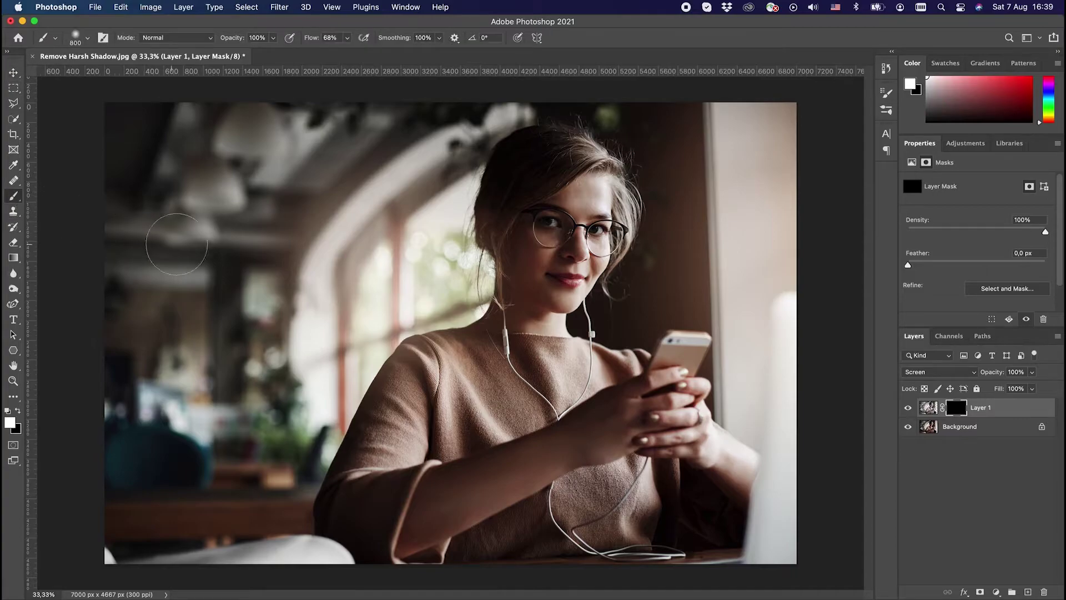
right_click(288, 245)
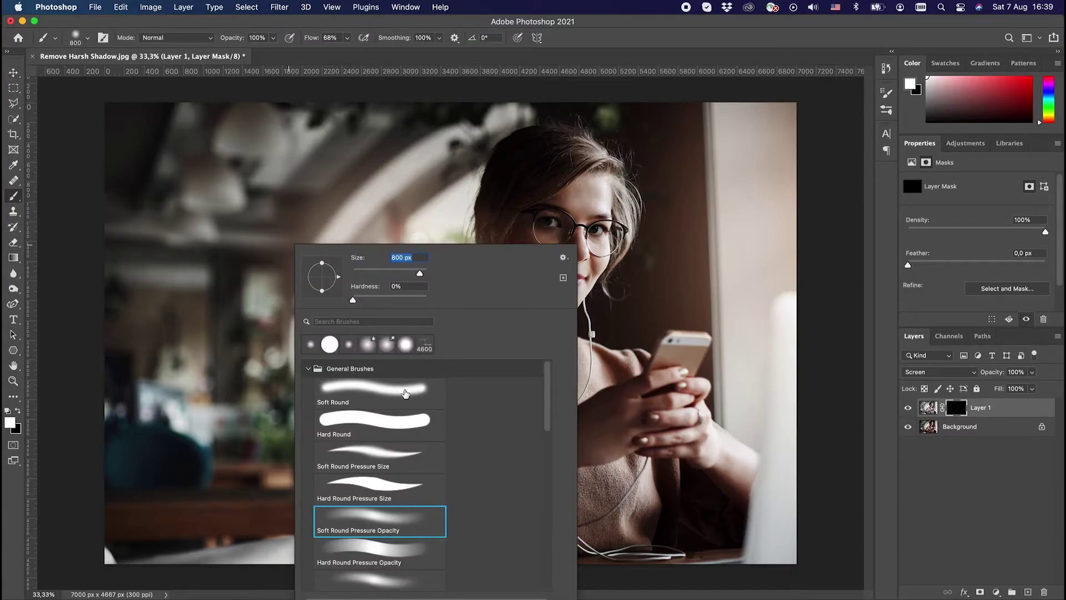
left_click(396, 528)
left_click(824, 321)
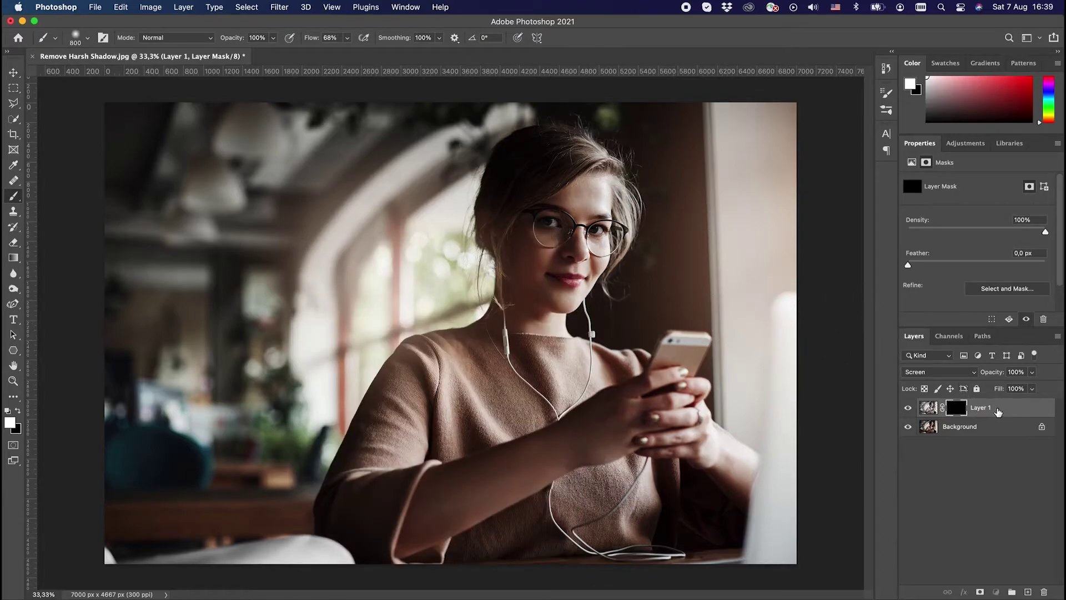
Step: Target Layer 1's mask and paint white over the shadowed sleeve
left_click(998, 412)
left_click(959, 414)
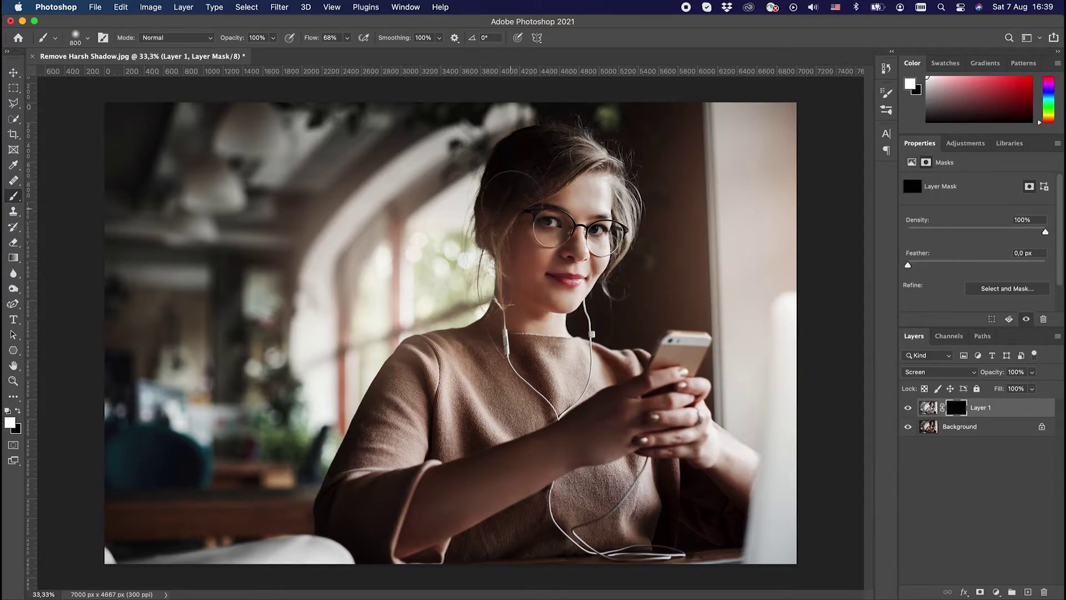
mouse_move(583, 391)
left_mouse_down()
mouse_move(421, 524)
mouse_move(658, 441)
left_mouse_up()
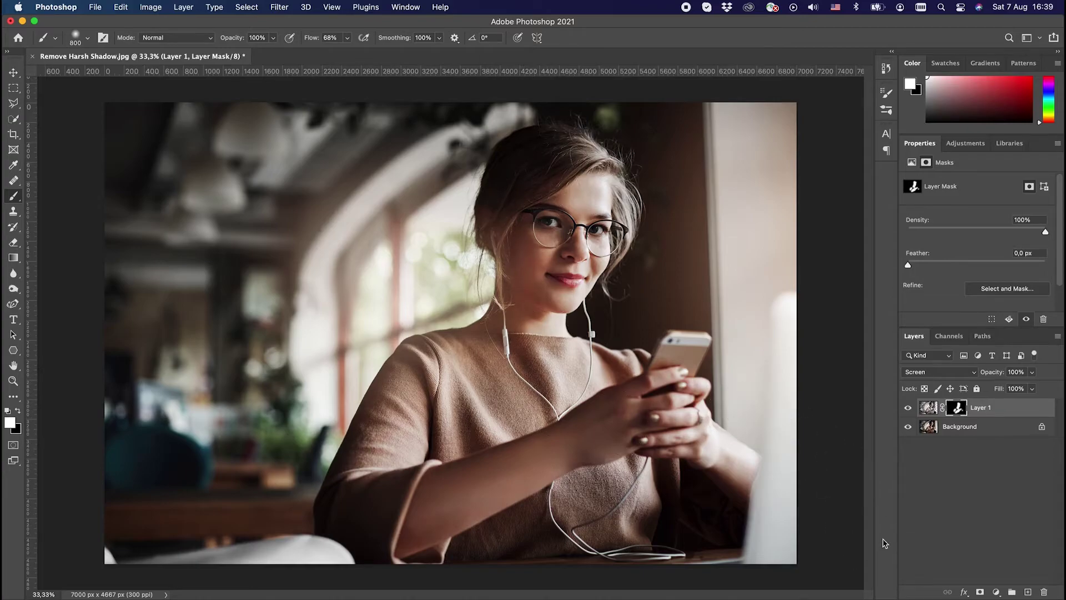
left_click(908, 407)
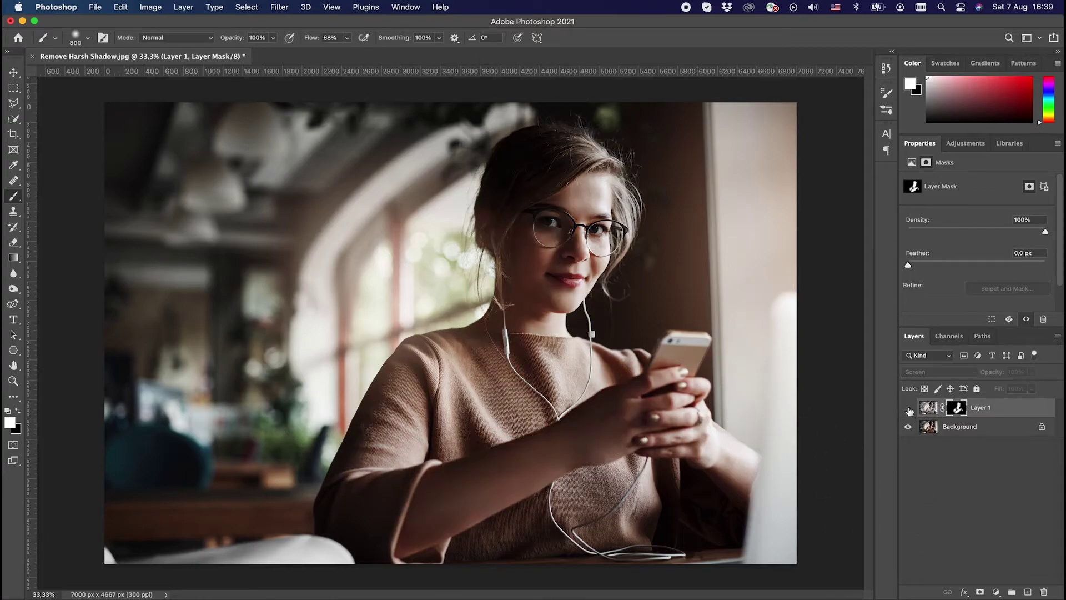
left_click(908, 408)
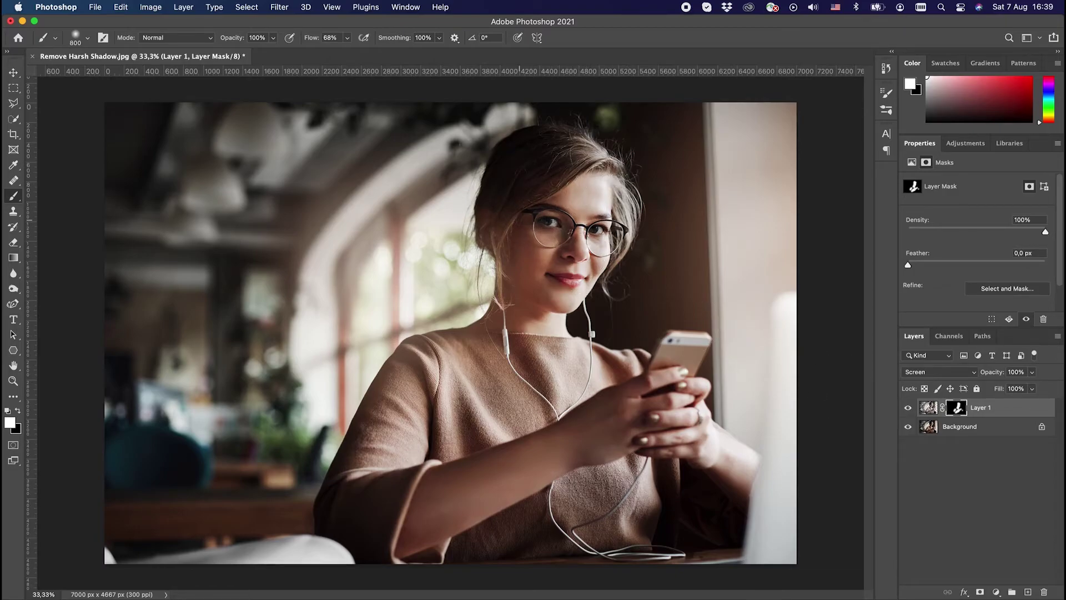
left_click(907, 408)
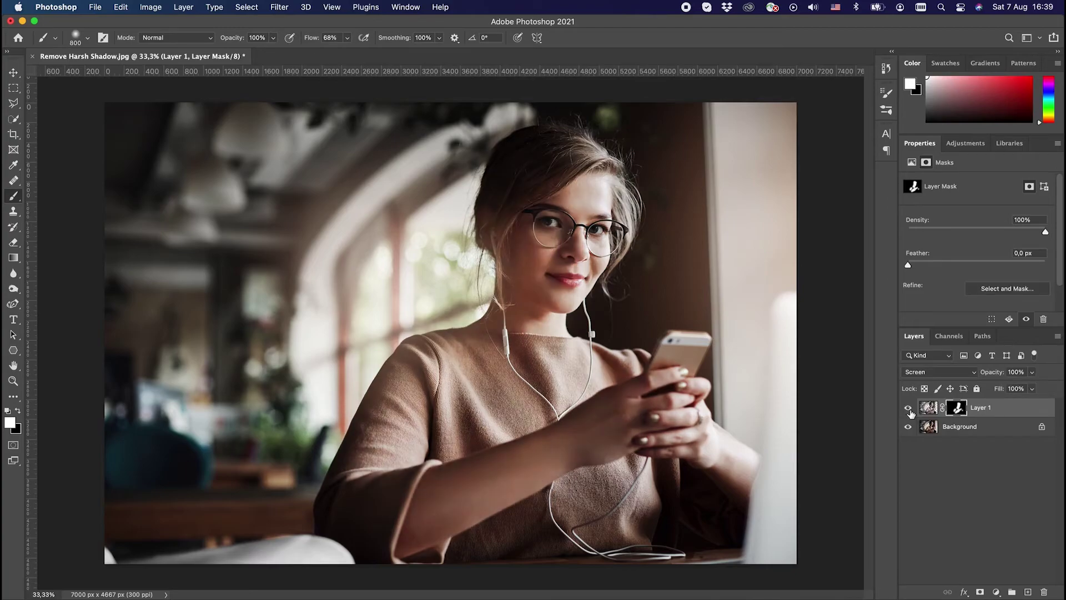